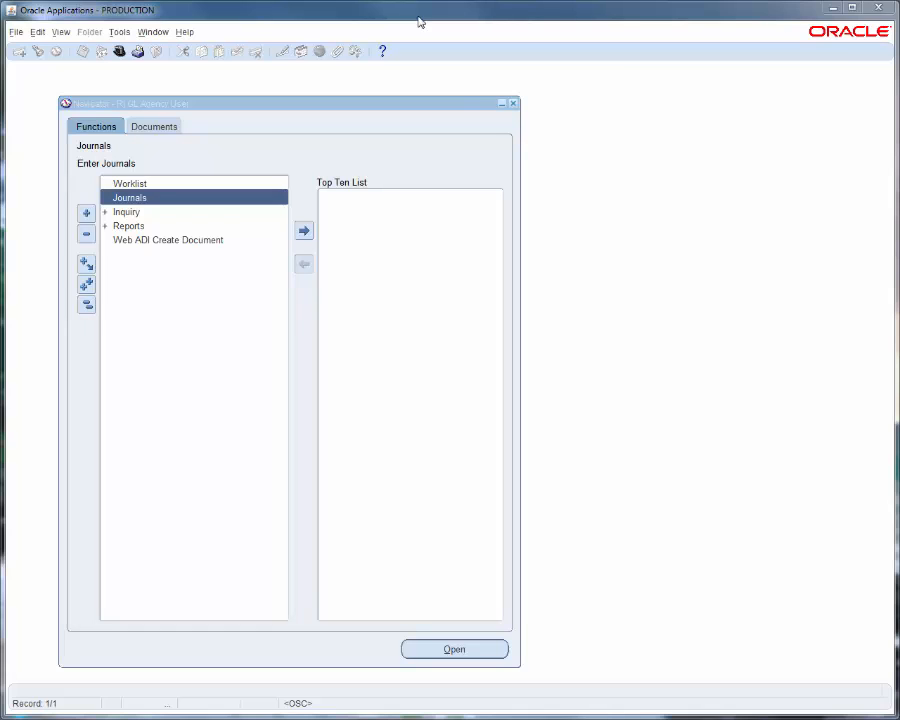
Step: Open the journal entry function and find all journals whose name matches J16068SAB%
{"action": "double_click", "coordinate": [128, 199]}
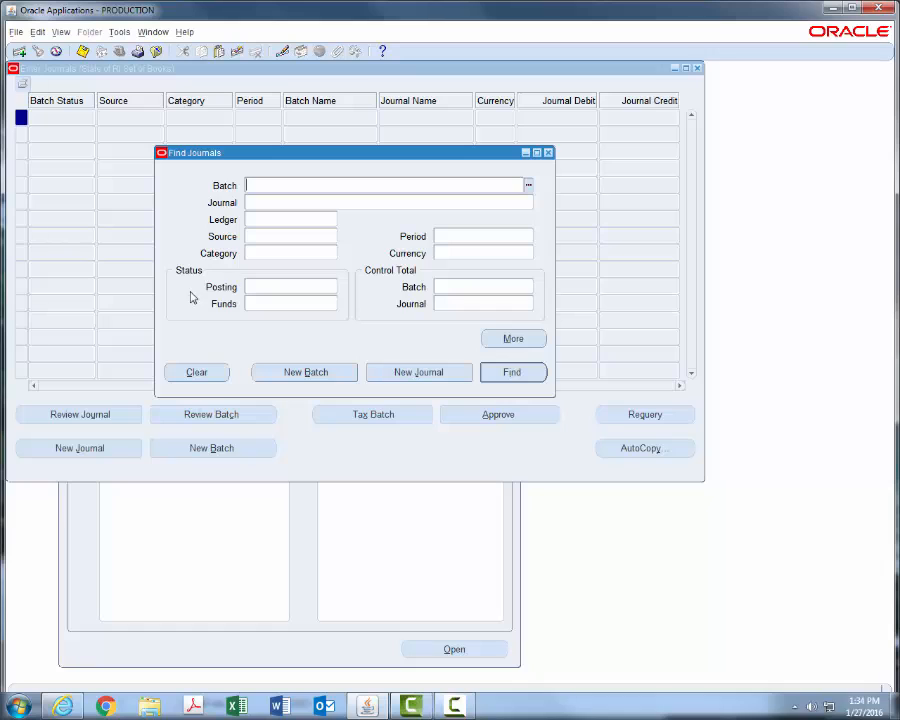
{"action": "left_click", "coordinate": [262, 205]}
{"action": "type", "text": "J16068"}
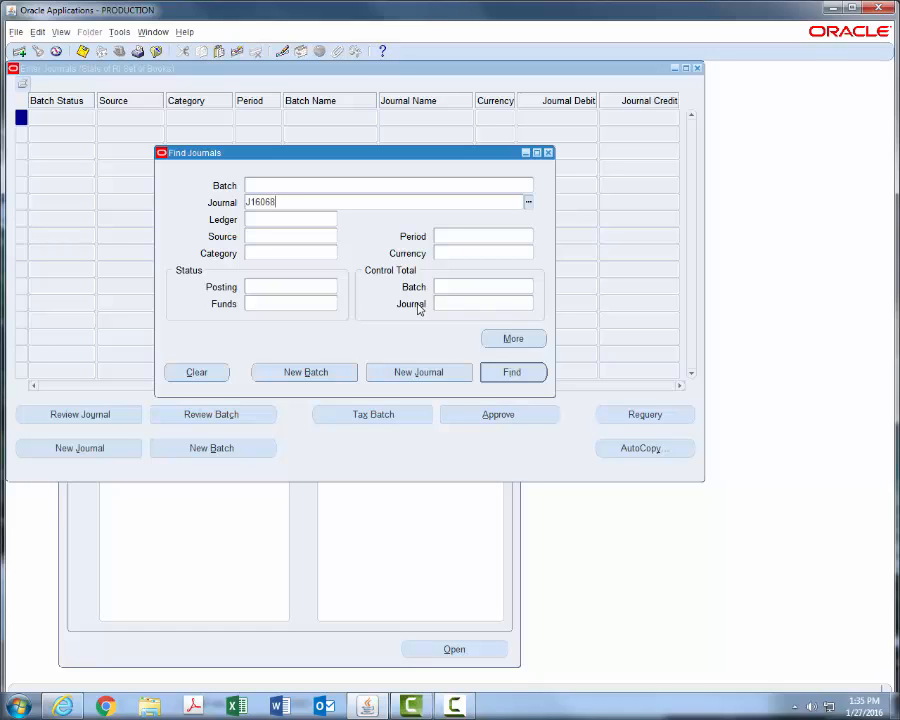
{"action": "type", "text": "SAB%"}
{"action": "left_click", "coordinate": [511, 373]}
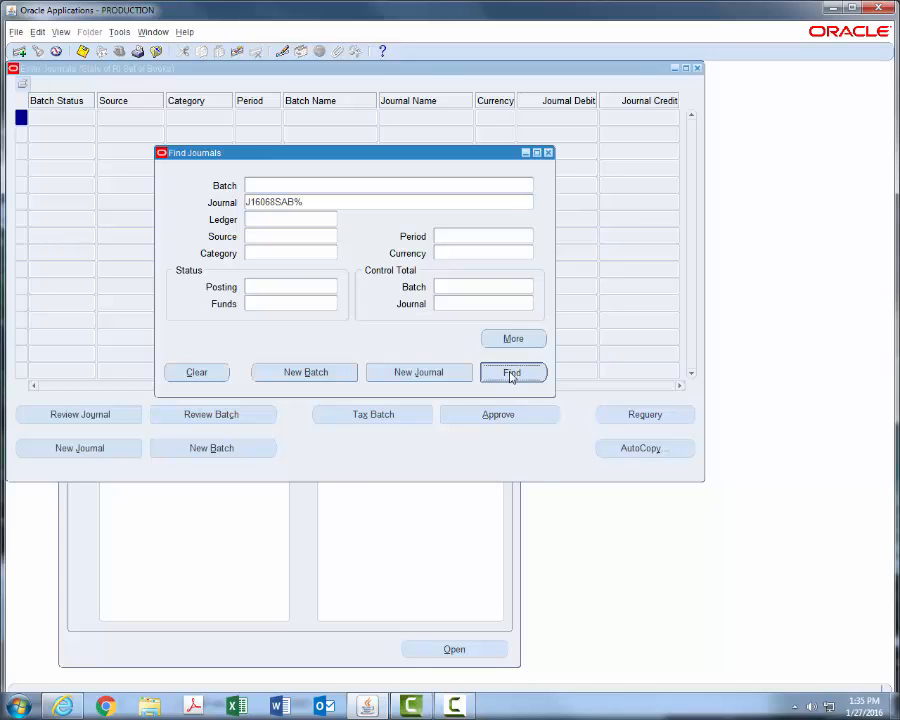
{"action": "mouse_move", "coordinate": [430, 702]}
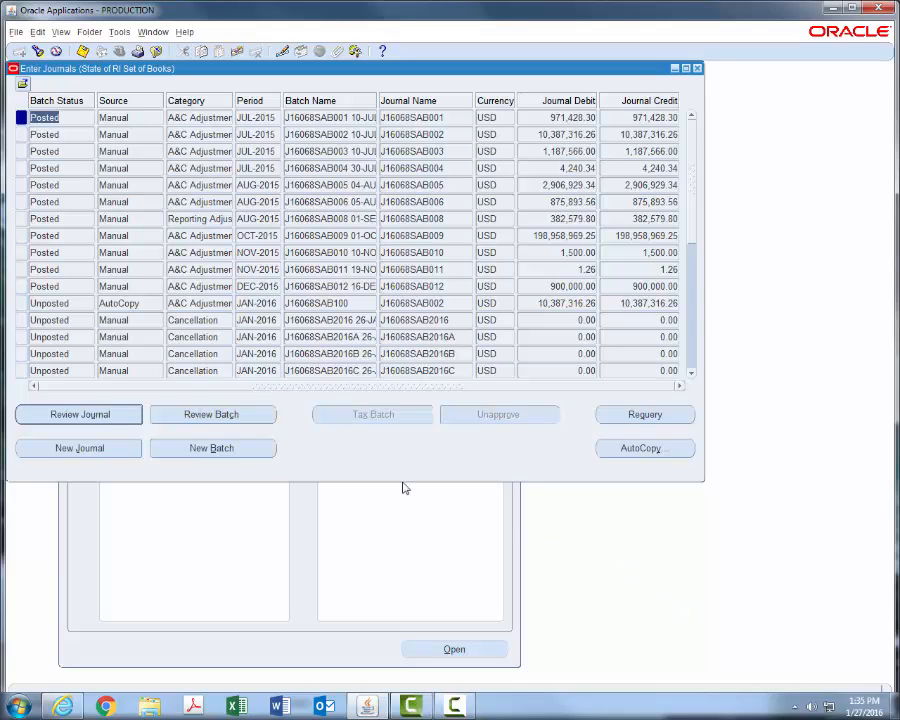
Step: Open journal J16068SAB002, AutoCopy its batch to a new batch named J16068SAB200, and close the journal windows
{"action": "double_click", "coordinate": [20, 134]}
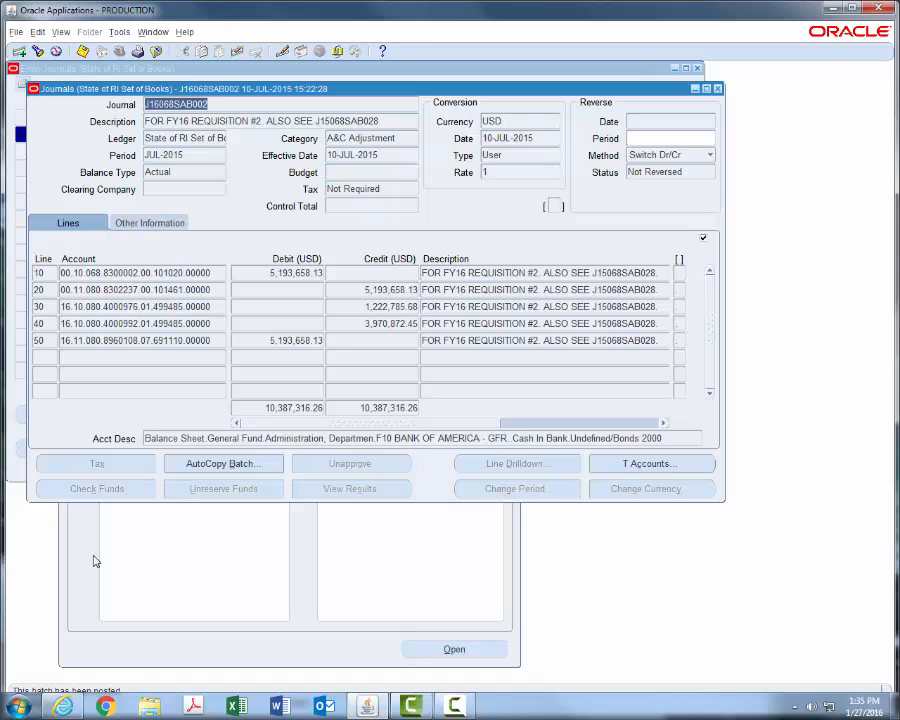
{"action": "left_click", "coordinate": [219, 465]}
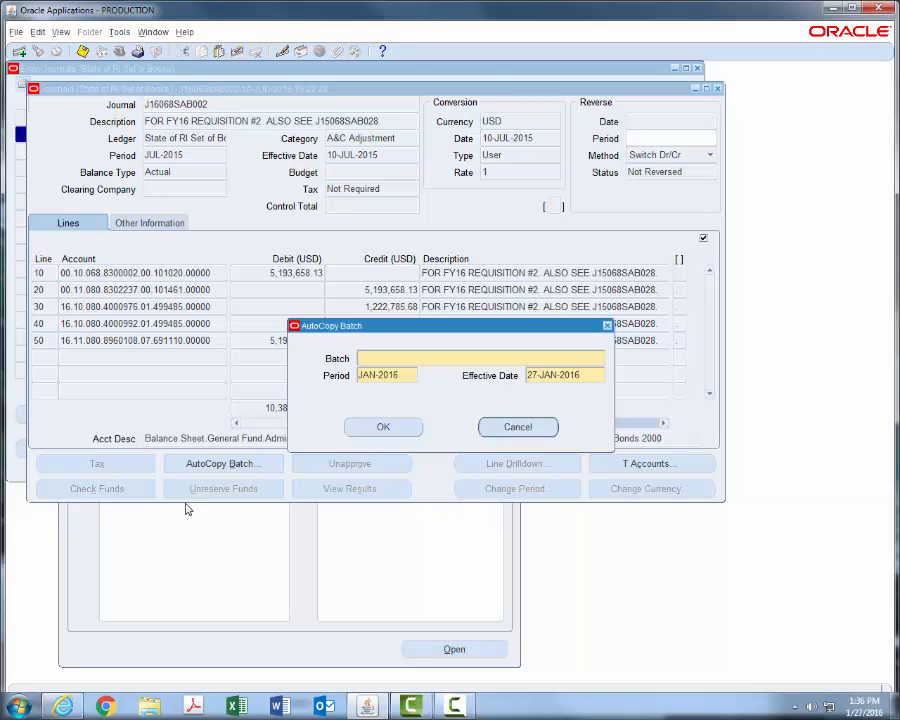
{"action": "type", "text": "J16068SAB200"}
{"action": "left_click", "coordinate": [382, 427]}
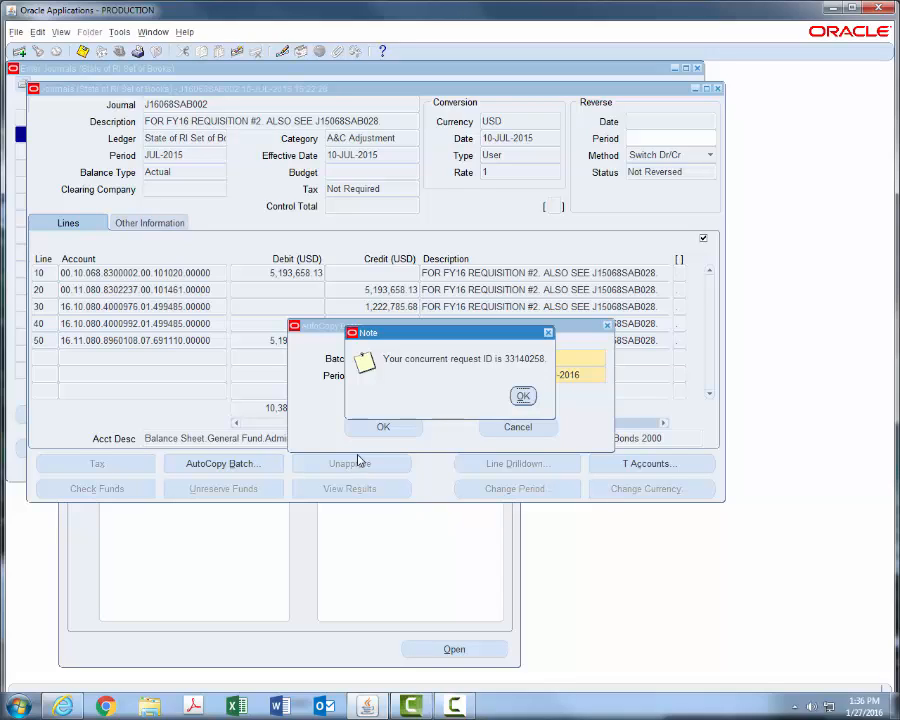
{"action": "left_click", "coordinate": [521, 396]}
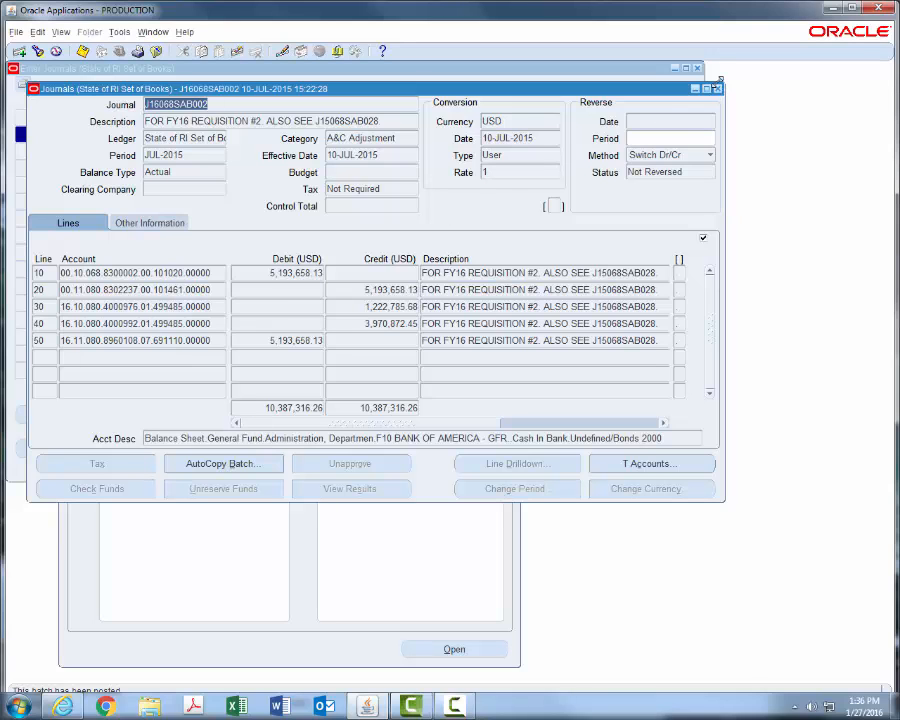
{"action": "left_click", "coordinate": [717, 90]}
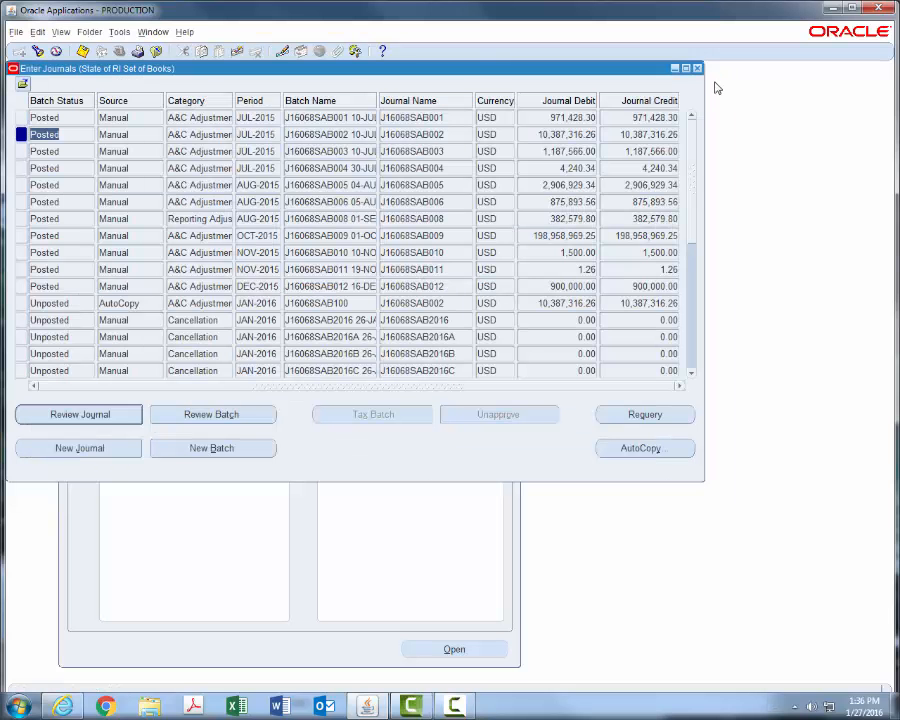
{"action": "left_click", "coordinate": [698, 68]}
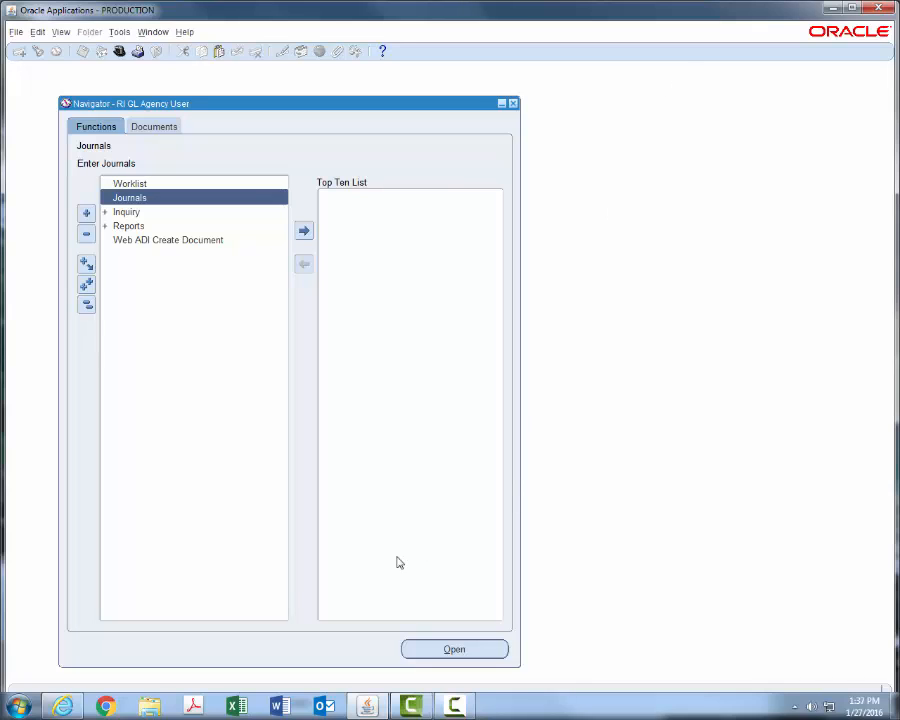
Step: Find the batch J16068SAB200 in the journals function and open its journal for review
{"action": "left_click", "coordinate": [127, 200]}
{"action": "double_click", "coordinate": [127, 198]}
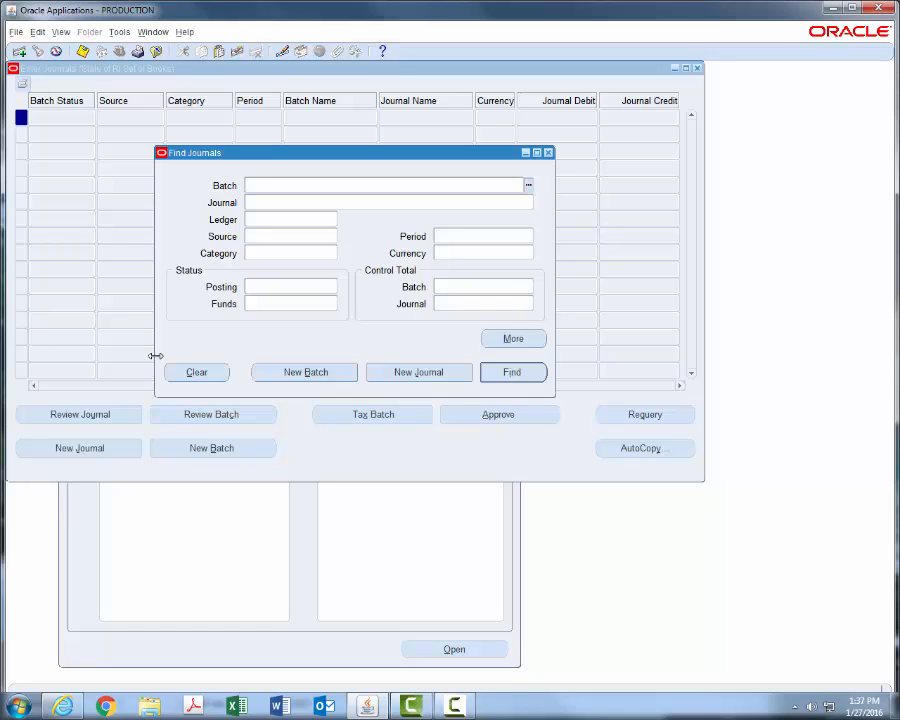
{"action": "type", "text": "J16068SAB200"}
{"action": "left_click", "coordinate": [511, 372]}
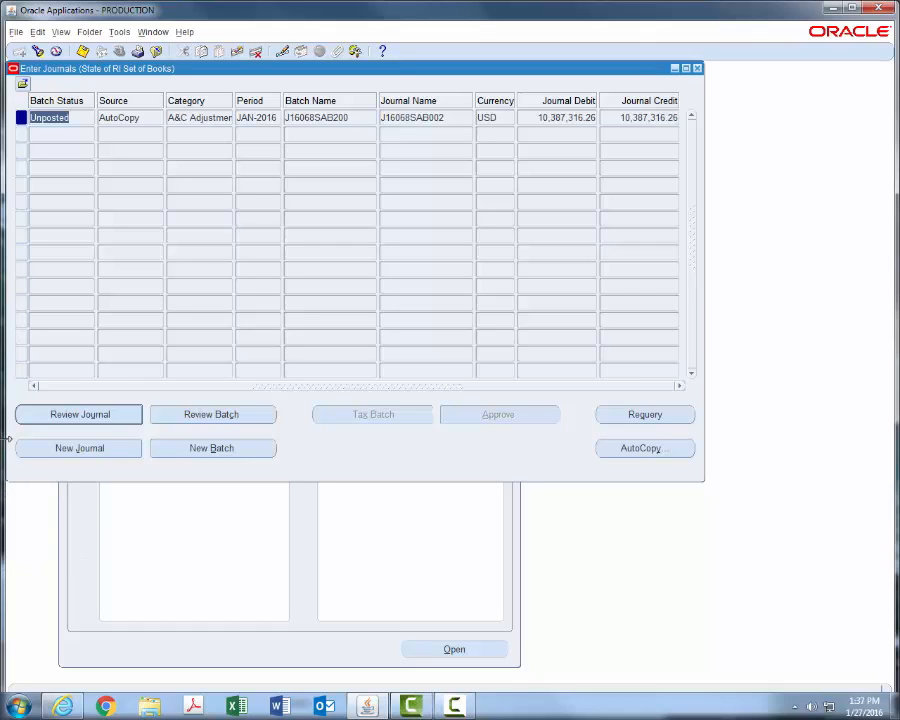
{"action": "left_click", "coordinate": [78, 416]}
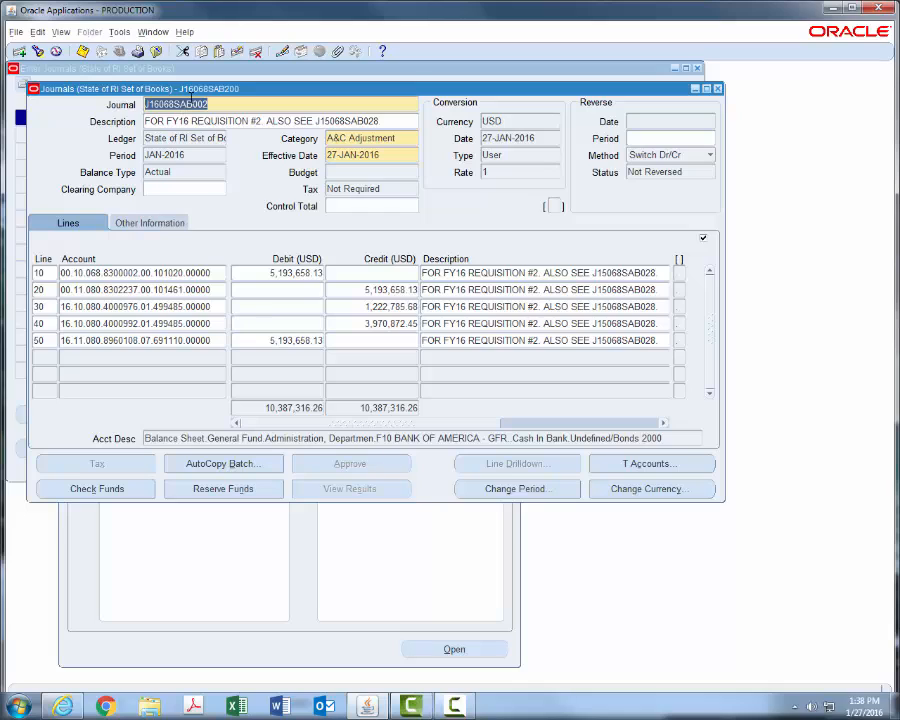
Step: Rename the copied journal to J16068SAB200 and shorten its header description to FOR FY16 REQUISITION #3
{"action": "left_click_drag", "start_coordinate": [193, 104], "coordinate": [226, 101]}
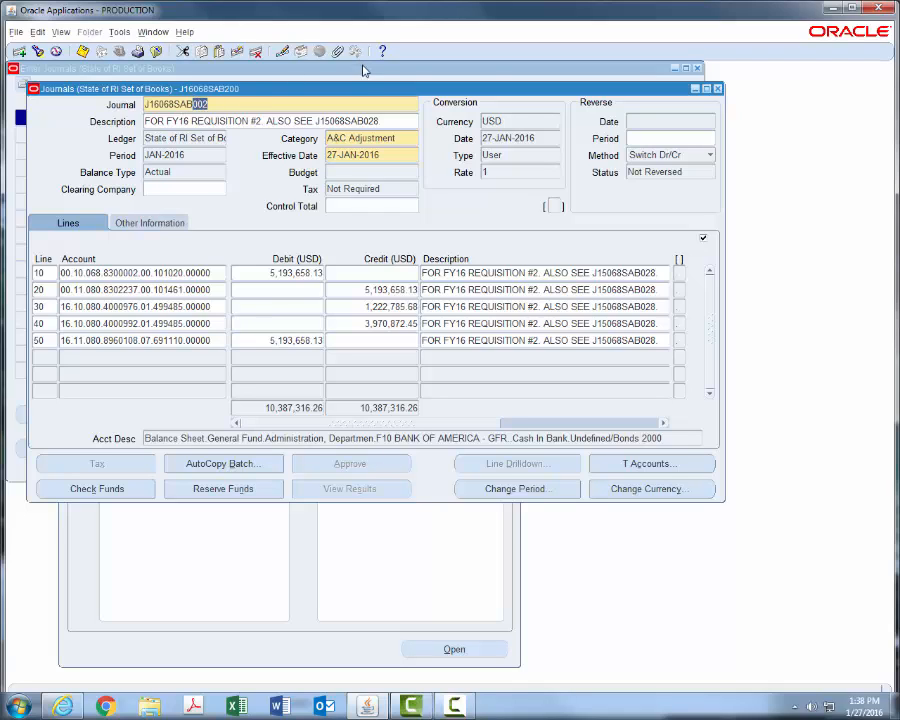
{"action": "type", "text": "200"}
{"action": "left_click", "coordinate": [254, 121]}
{"action": "key", "text": "BackSpace"}
{"action": "type", "text": "3"}
{"action": "left_click_drag", "start_coordinate": [266, 120], "coordinate": [385, 121]}
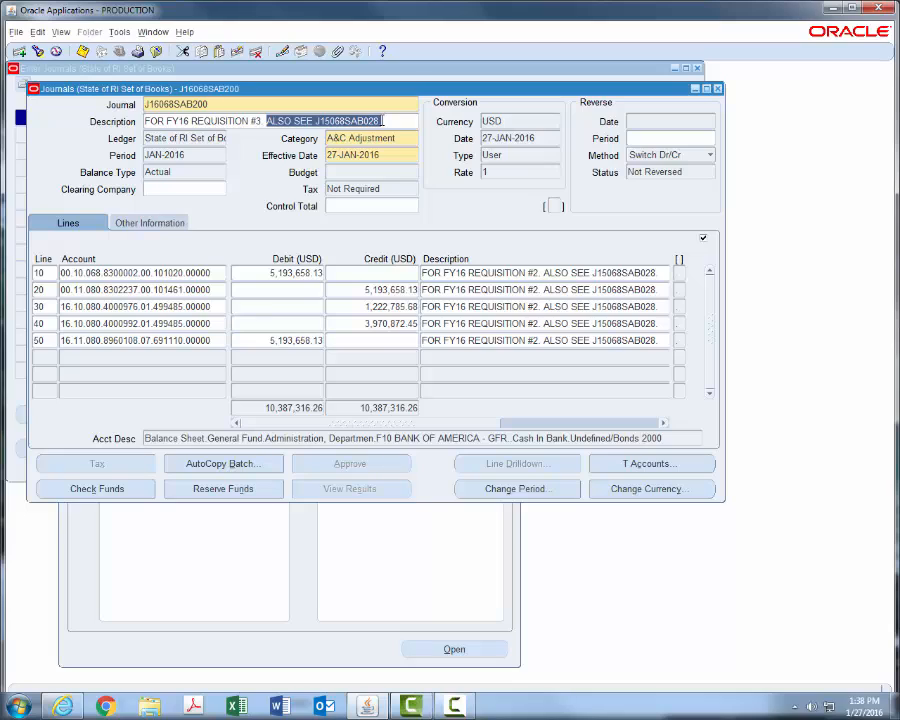
{"action": "key", "text": "Delete"}
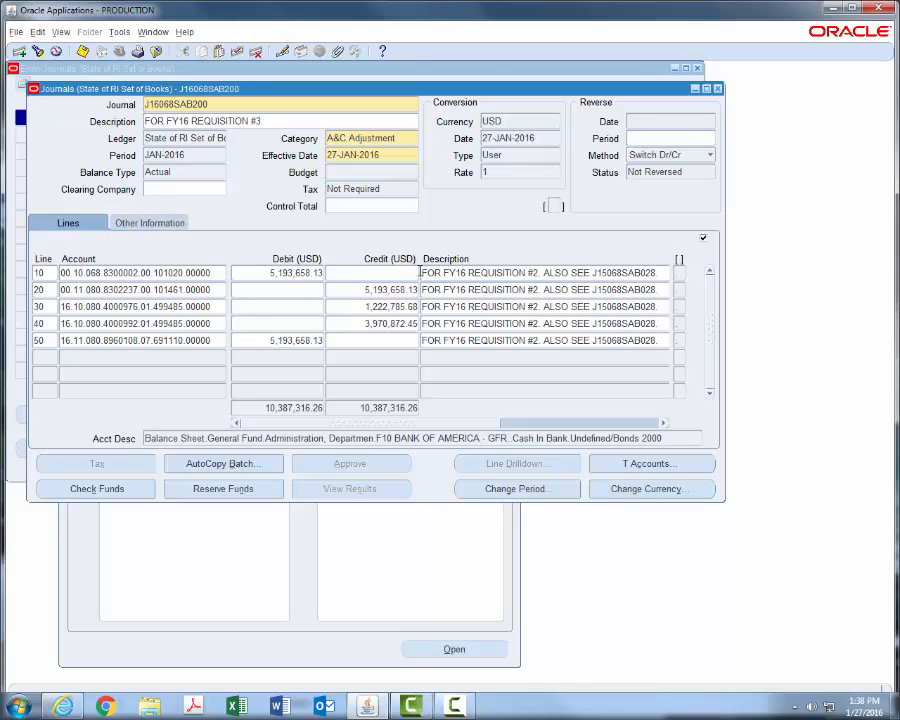
Step: Change the description of journal line 10 to FOR FY16 REQUISITION #3, removing the reference to the other journal
{"action": "left_click", "coordinate": [521, 271]}
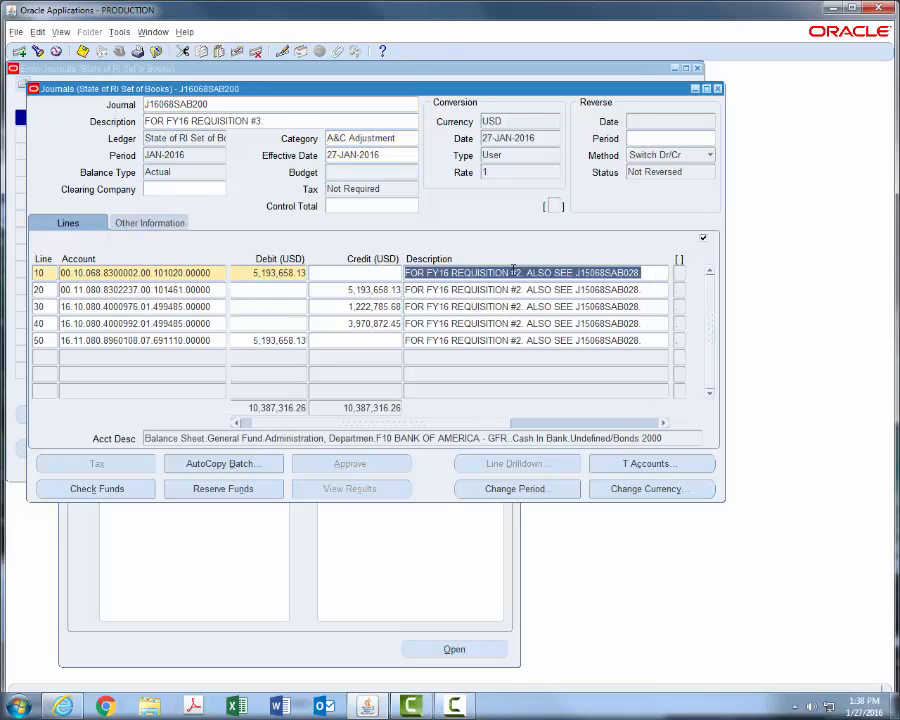
{"action": "left_click_drag", "start_coordinate": [519, 271], "coordinate": [516, 271]}
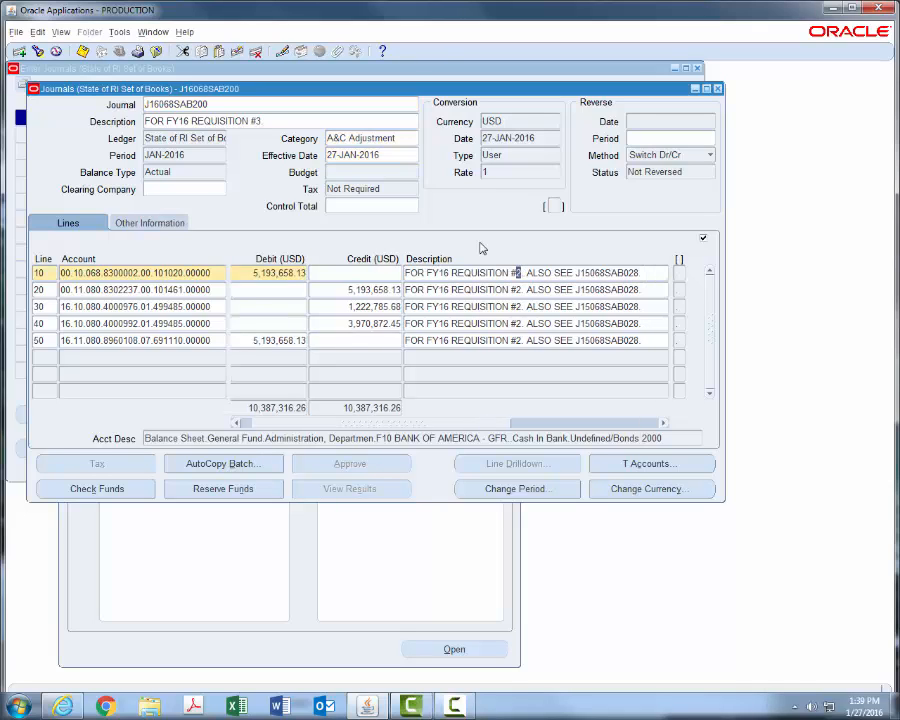
{"action": "type", "text": "3"}
{"action": "key", "text": "Delete"}
{"action": "key", "text": "Delete"}
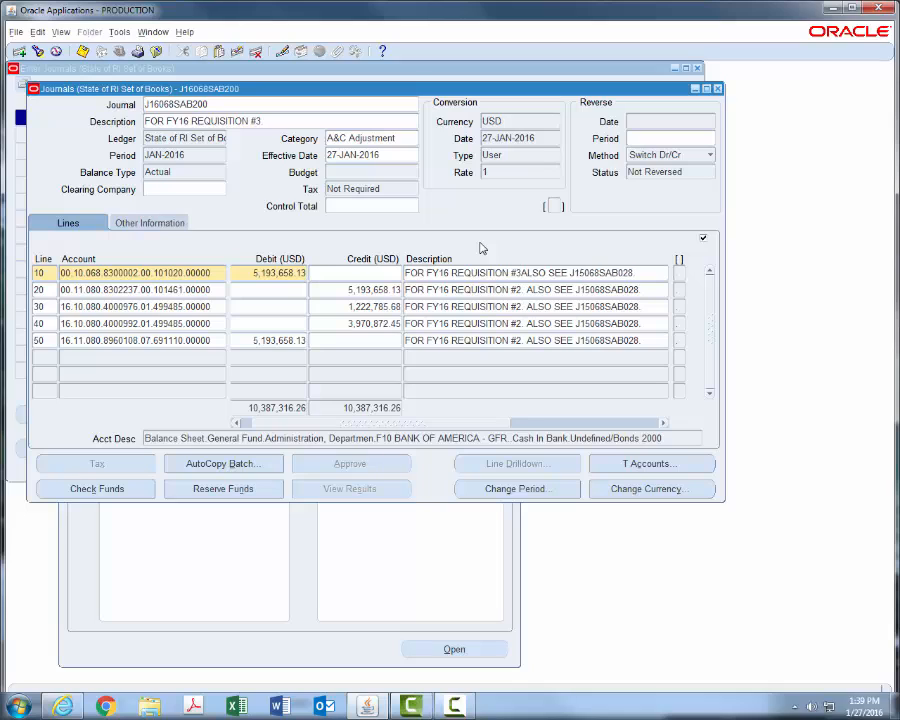
{"action": "key", "text": "Delete"}
{"action": "key", "text": "Delete"}
{"action": "key", "text": "Delete"}
{"action": "key", "text": "Delete"}
{"action": "key", "text": "Delete"}
{"action": "key", "text": "Delete"}
{"action": "key", "text": "Delete"}
{"action": "key", "text": "Delete"}
{"action": "key", "text": "Delete"}
{"action": "key", "text": "Delete"}
{"action": "key", "text": "Delete"}
{"action": "key", "text": "Delete"}
{"action": "key", "text": "Delete"}
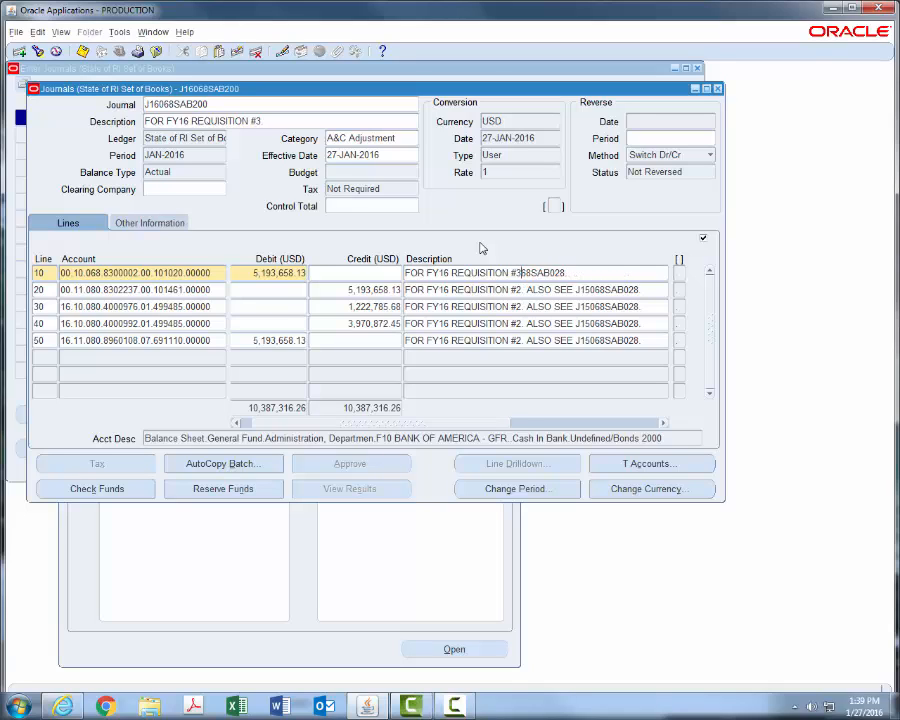
{"action": "key", "text": "Delete"}
{"action": "key", "text": "Delete"}
{"action": "key", "text": "Delete"}
{"action": "key", "text": "Delete"}
{"action": "key", "text": "Delete"}
{"action": "key", "text": "Delete"}
{"action": "key", "text": "Delete"}
{"action": "key", "text": "Delete"}
{"action": "key", "text": "Delete"}
Step: Duplicate the description from line 10 into the description fields of lines 20, 30, 40 and 50
{"action": "left_click", "coordinate": [425, 289]}
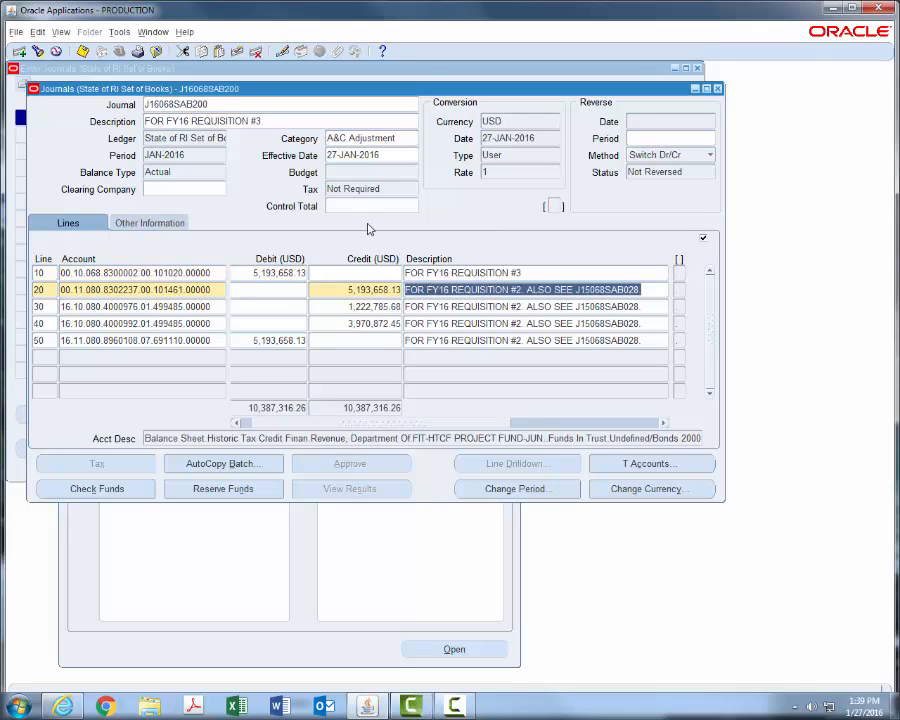
{"action": "key", "text": "shift+F5"}
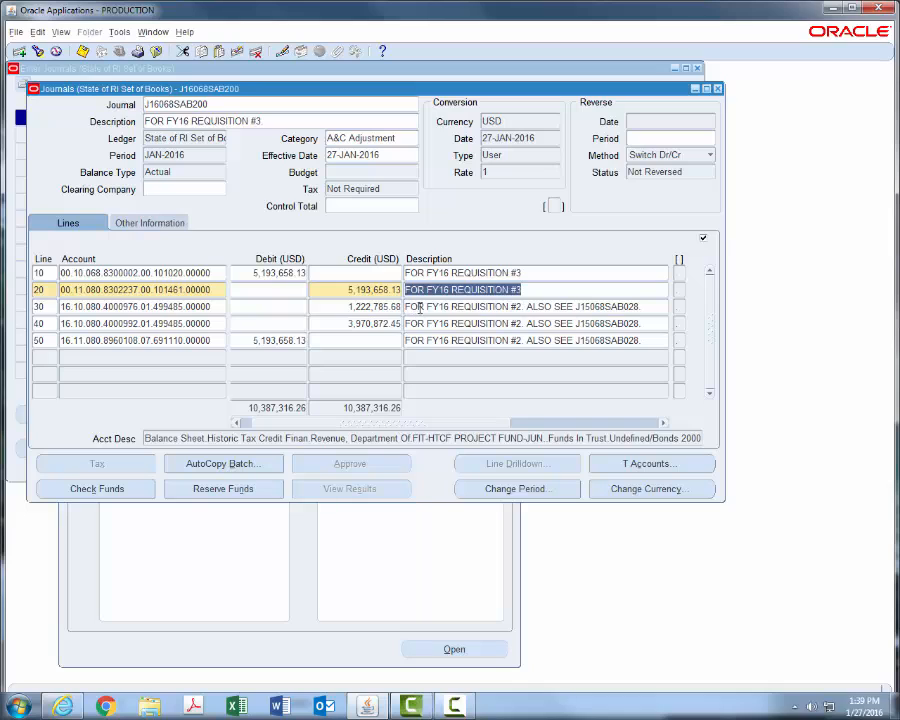
{"action": "left_click", "coordinate": [483, 307]}
{"action": "key", "text": "shift+F5"}
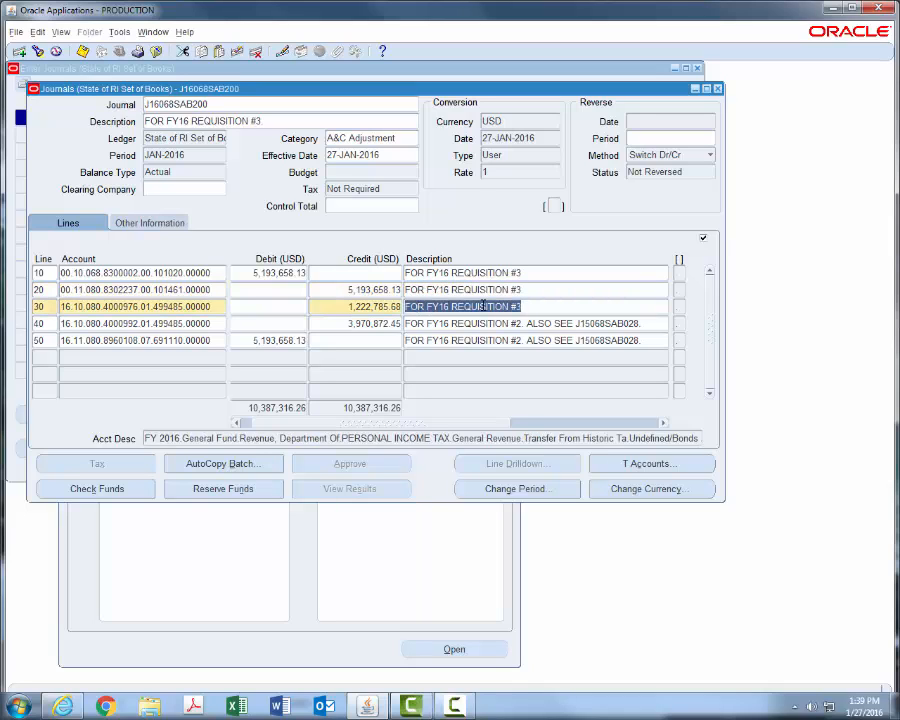
{"action": "left_click", "coordinate": [408, 323]}
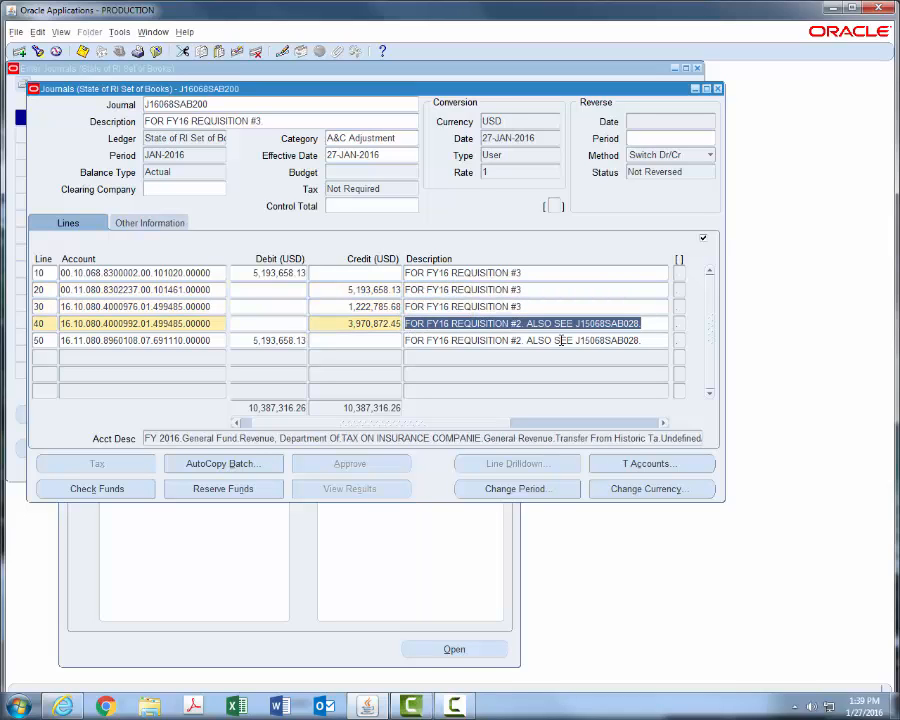
{"action": "key", "text": "shift+F5"}
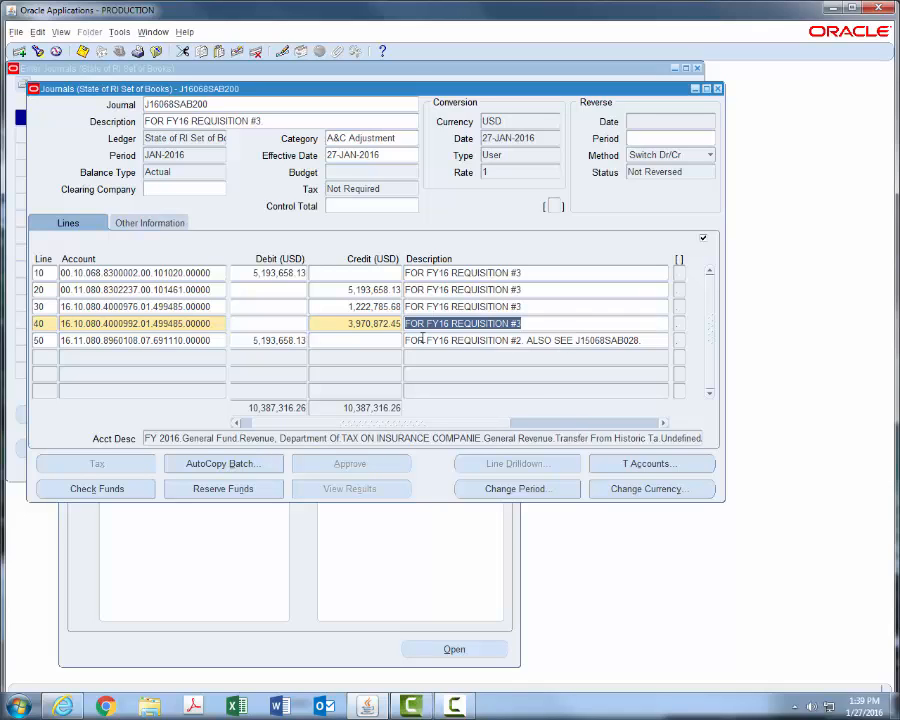
{"action": "left_click", "coordinate": [416, 341]}
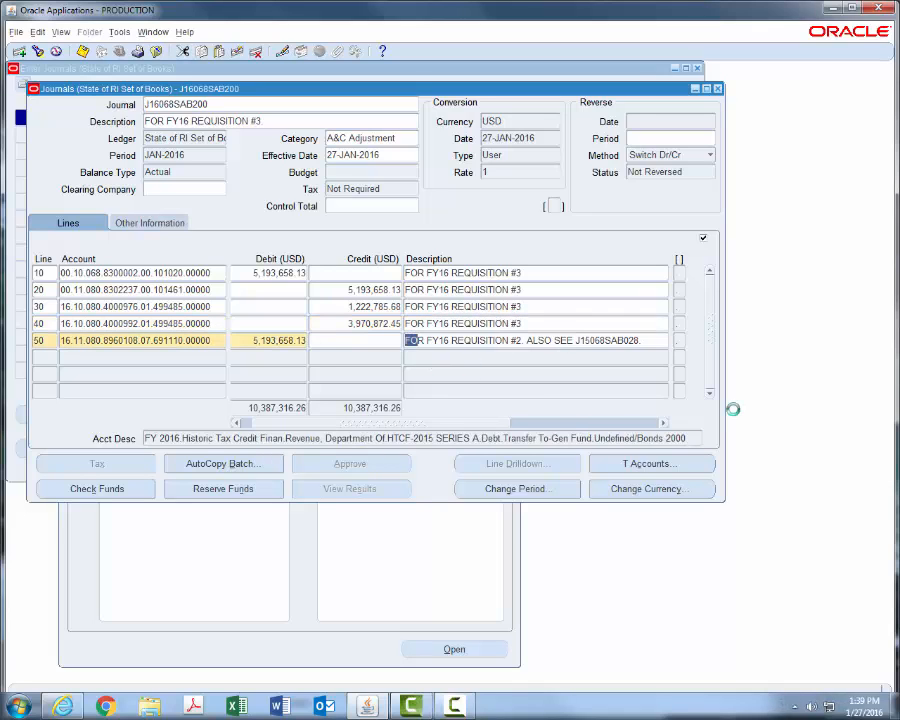
{"action": "key", "text": "shift+F5"}
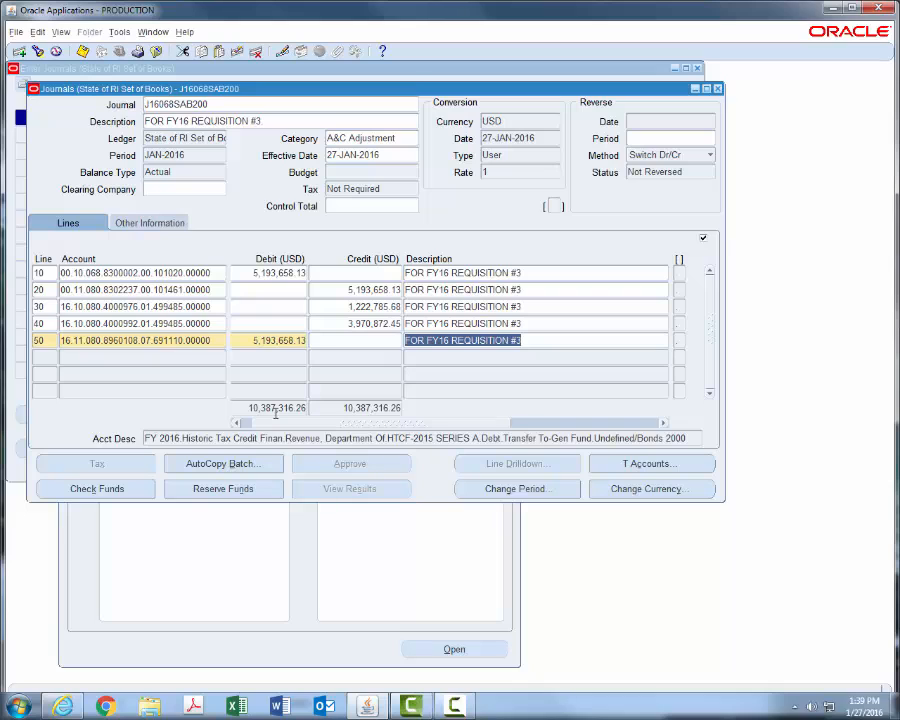
Step: Set the debit amount of journal line 10 to 4,000,000
{"action": "left_click", "coordinate": [251, 272]}
{"action": "left_click", "coordinate": [251, 272]}
{"action": "key", "text": "Delete"}
{"action": "key", "text": "Delete"}
{"action": "key", "text": "Delete"}
{"action": "key", "text": "Delete"}
{"action": "key", "text": "Delete"}
{"action": "key", "text": "Delete"}
{"action": "key", "text": "Delete"}
{"action": "key", "text": "Delete"}
{"action": "key", "text": "Delete"}
{"action": "key", "text": "Delete"}
{"action": "key", "text": "Delete"}
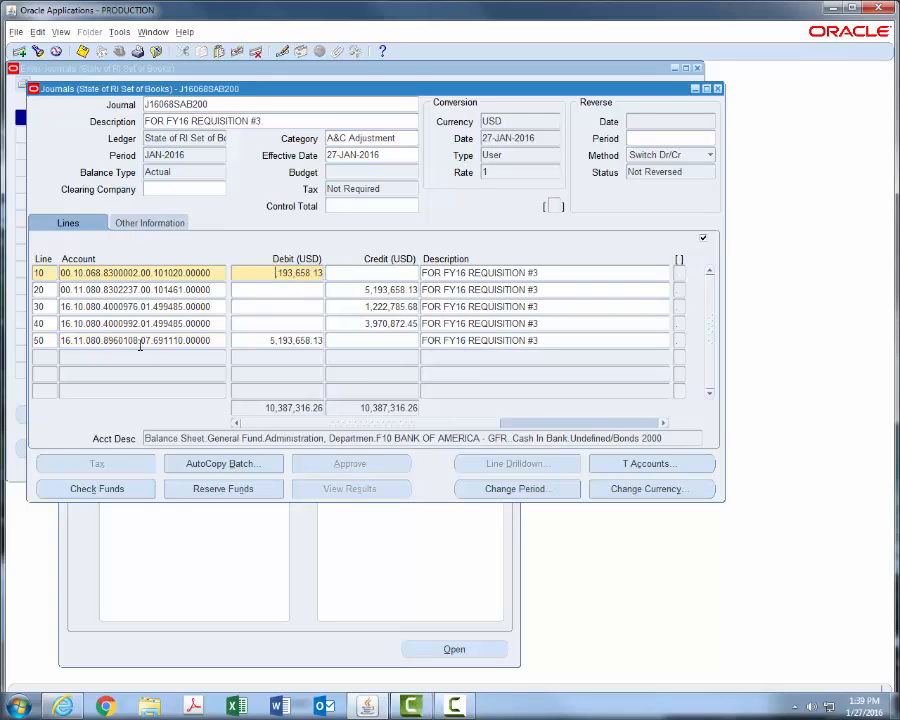
{"action": "key", "text": "Delete"}
{"action": "type", "text": "4,000,"}
{"action": "type", "text": "000000"}
Step: Set the credit amount of journal line 20 to 4,000,000
{"action": "left_click", "coordinate": [360, 290]}
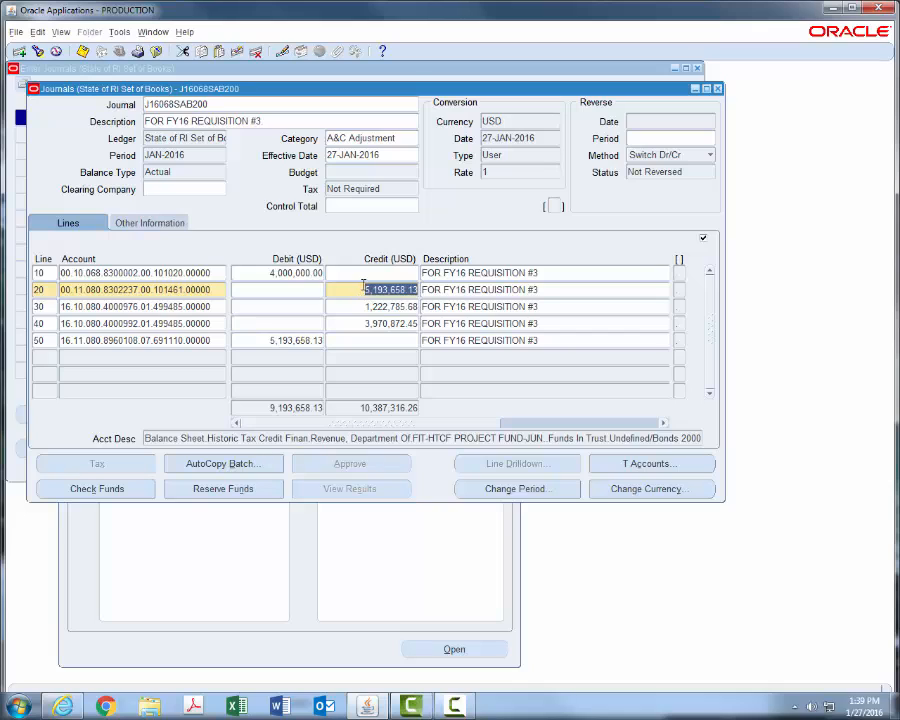
{"action": "type", "text": "4000000"}
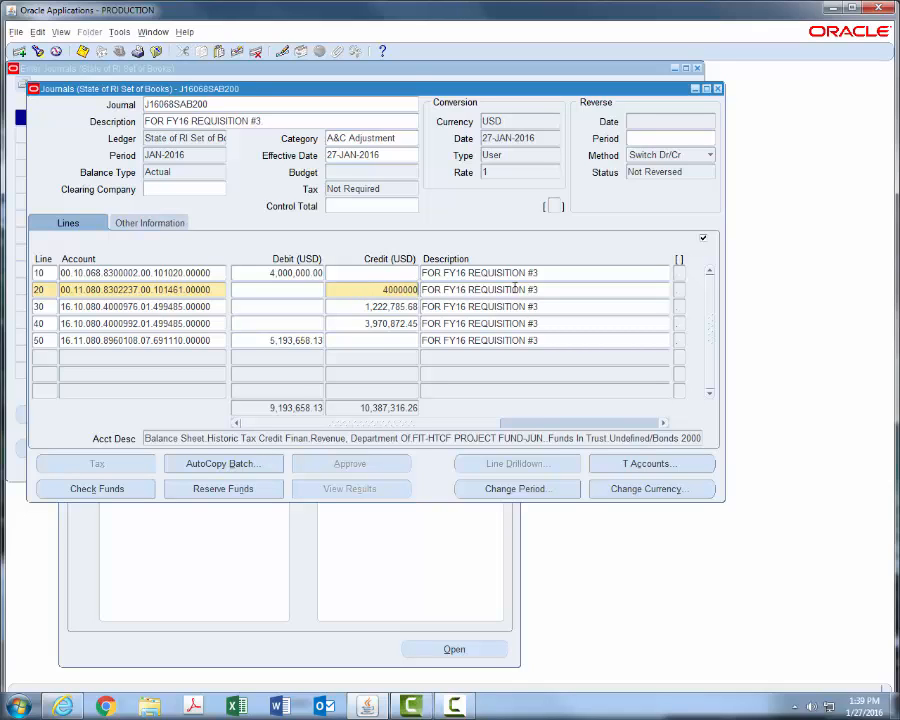
{"action": "key", "text": "Tab"}
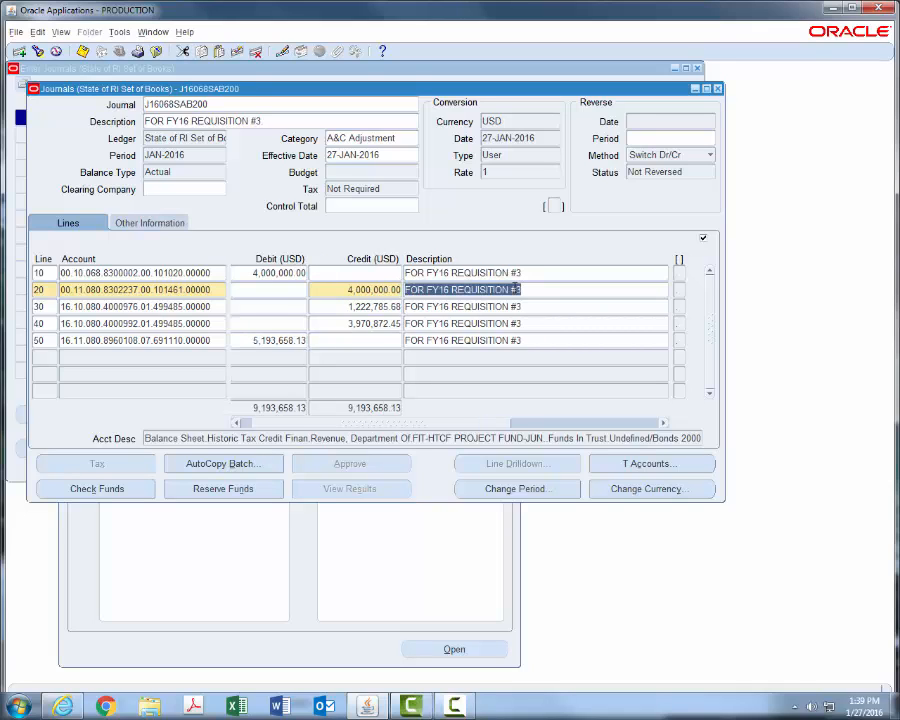